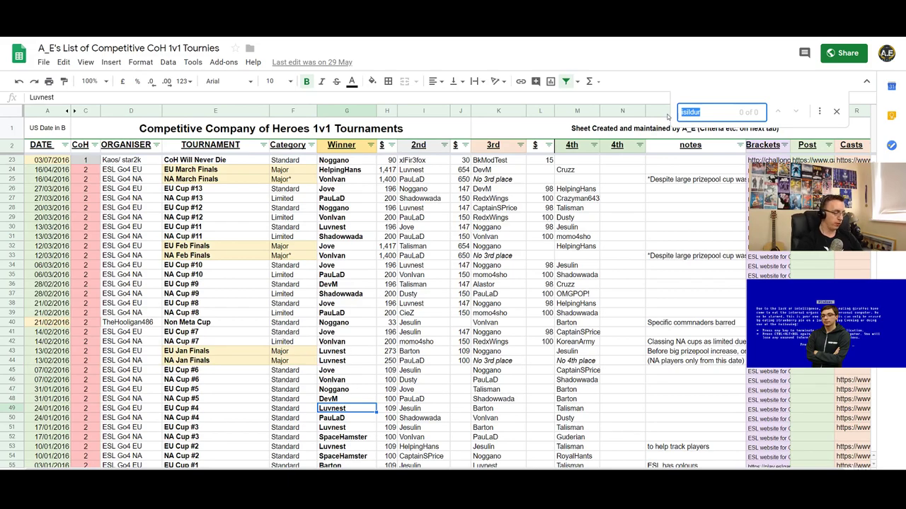
# Search the tournament list for "nog" and review the highlighted placings among the 2016 to 2019 tournaments.
pyautogui.write('nog')
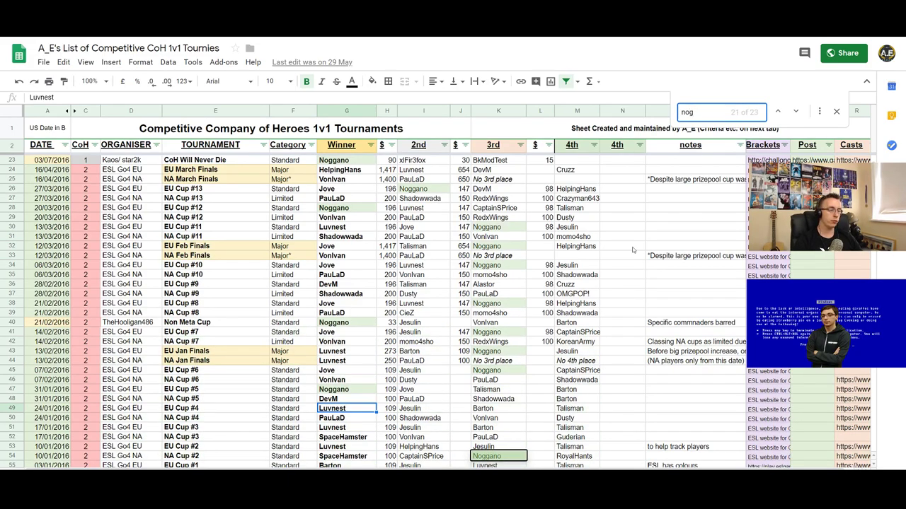
pyautogui.scroll(5, 601, 252)
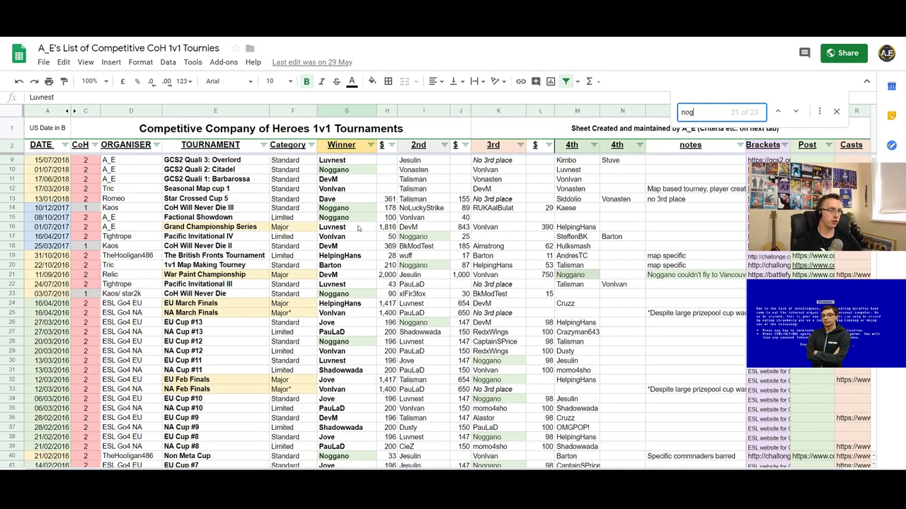
pyautogui.scroll(2, 359, 229)
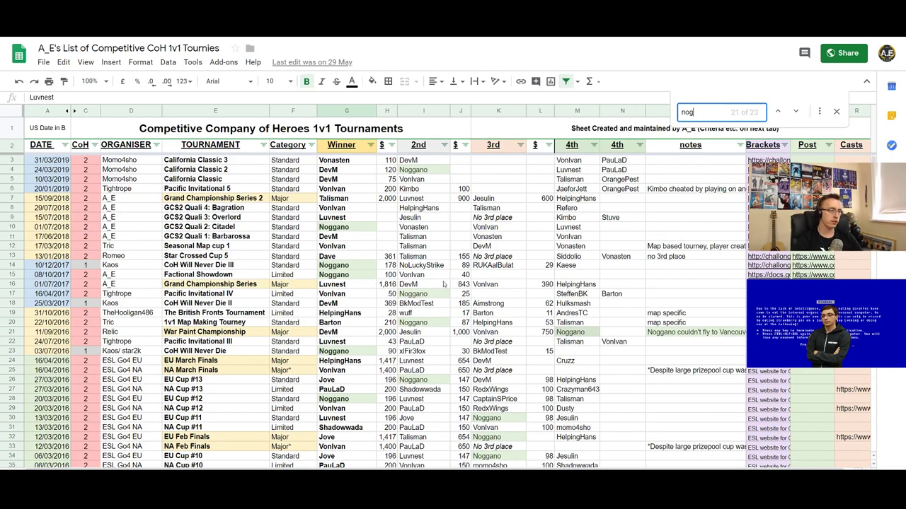
pyautogui.scroll(-1, 431, 292)
pyautogui.scroll(-3, 432, 293)
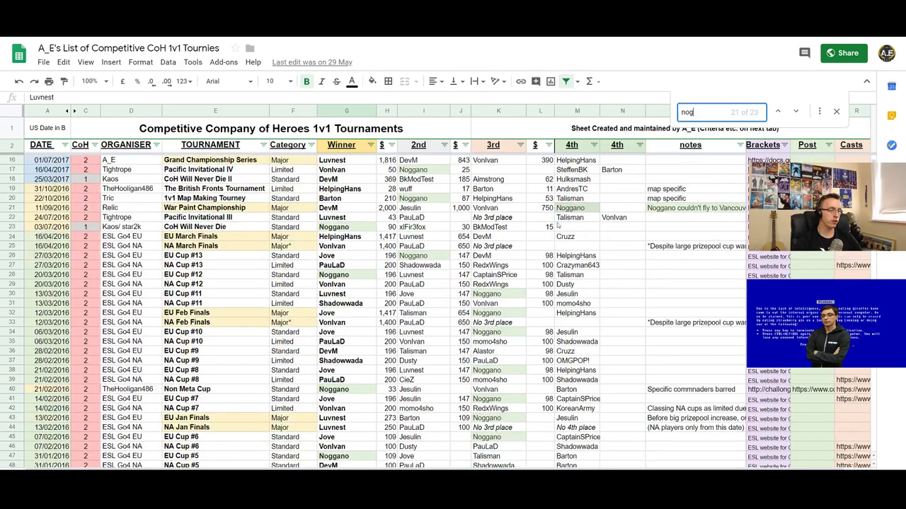
# Search the tournament list for "devm" and go down to the matches in the oldest tournaments.
pyautogui.press('BackSpace')
pyautogui.press('BackSpace')
pyautogui.press('BackSpace')
pyautogui.write('dew')
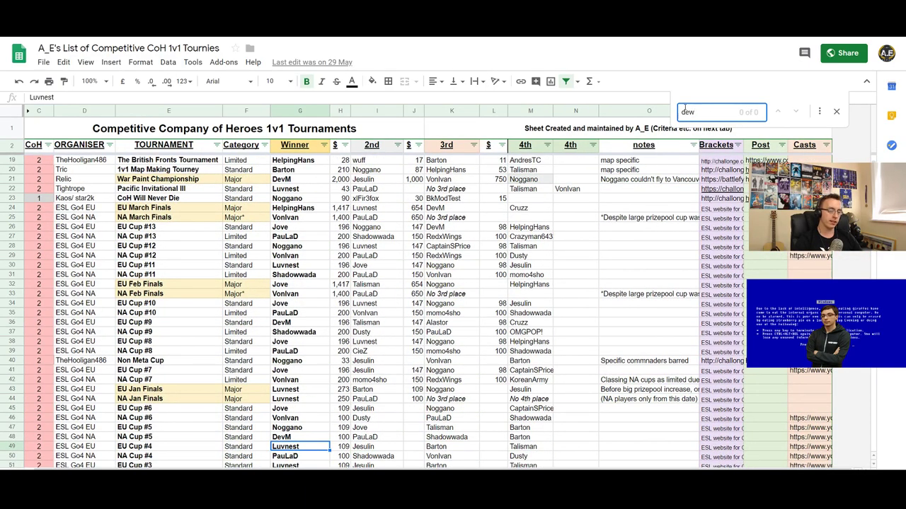
pyautogui.press('BackSpace')
pyautogui.write('vm')
pyautogui.scroll(-10, 303, 341)
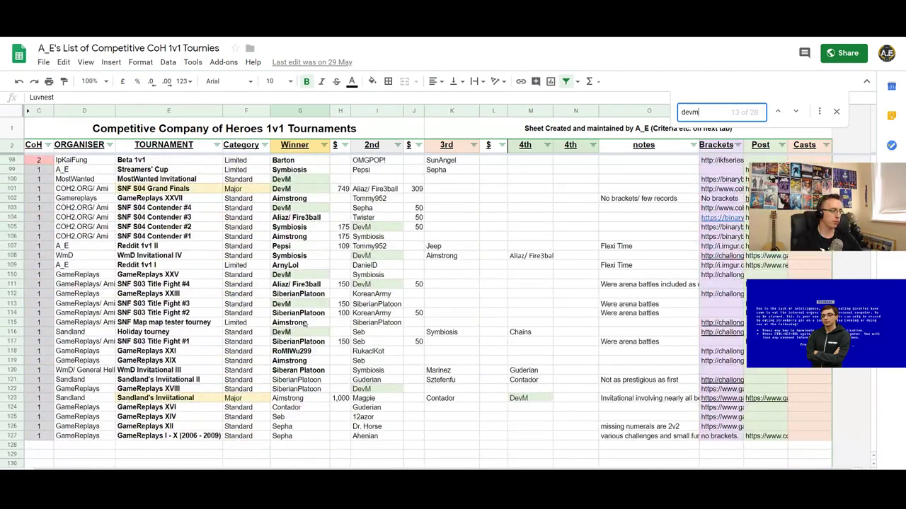
# Examine DevM's entries in the Winner column from the oldest tournaments up to the newest, including Clash of Titans.
pyautogui.scroll(2, 305, 331)
pyautogui.moveTo(303, 254); pyautogui.dragTo(332, 408)
pyautogui.scroll(7, 281, 323)
pyautogui.click(297, 348)
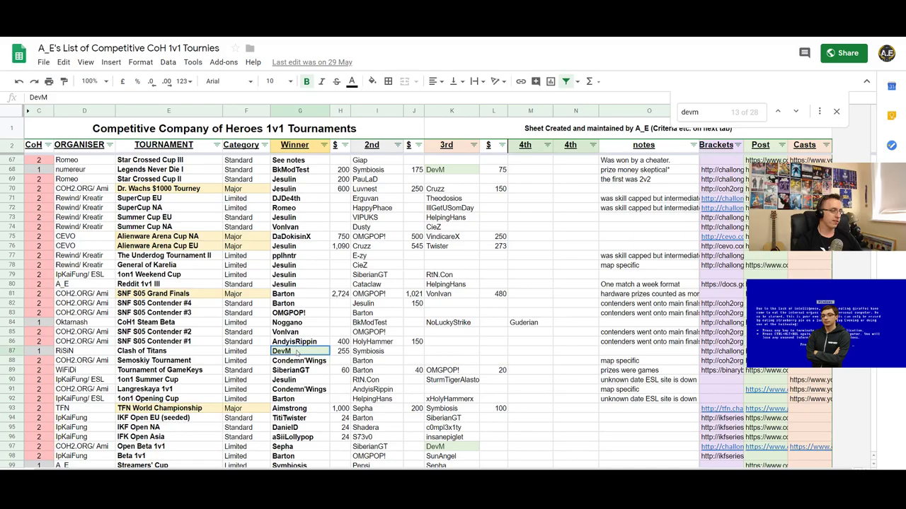
pyautogui.scroll(5, 297, 348)
pyautogui.moveTo(304, 286); pyautogui.dragTo(320, 306)
pyautogui.scroll(14, 320, 306)
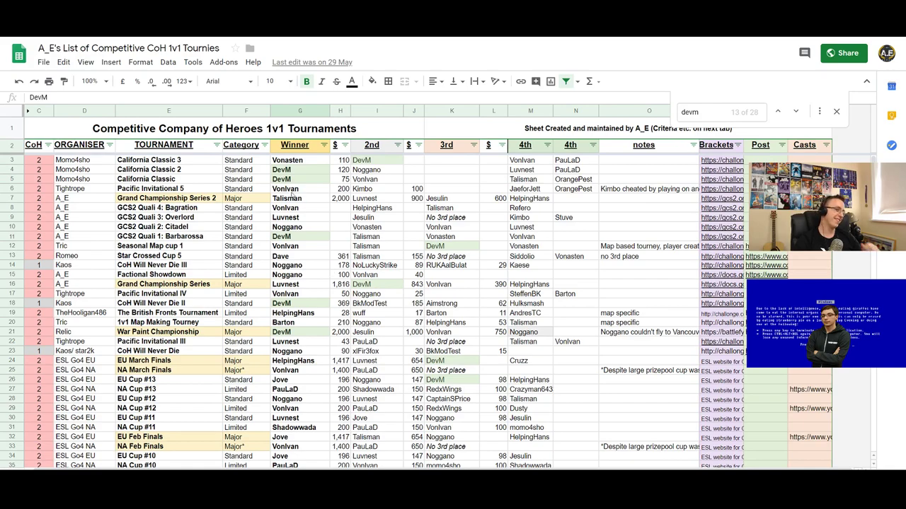
# Check DevM's placings in California Classic, California Classic 2 and California Classic 3.
pyautogui.moveTo(300, 168); pyautogui.dragTo(301, 181)
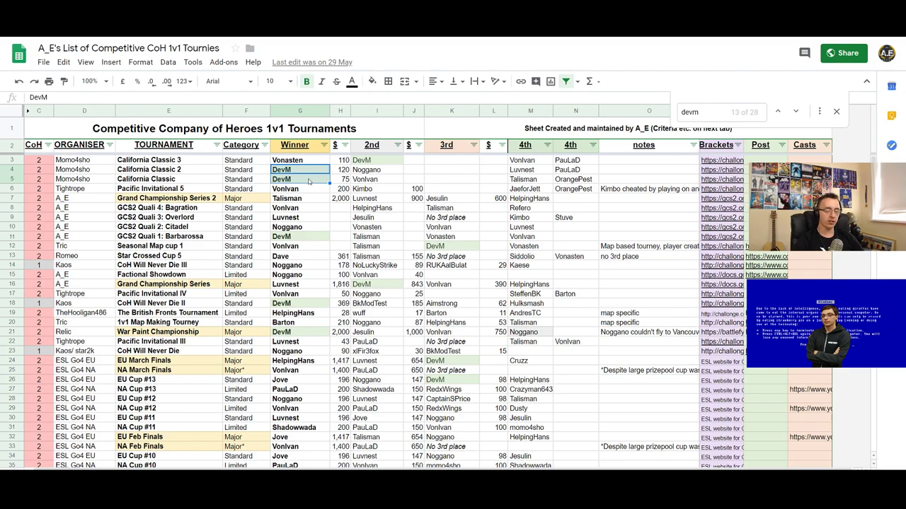
pyautogui.click(355, 170)
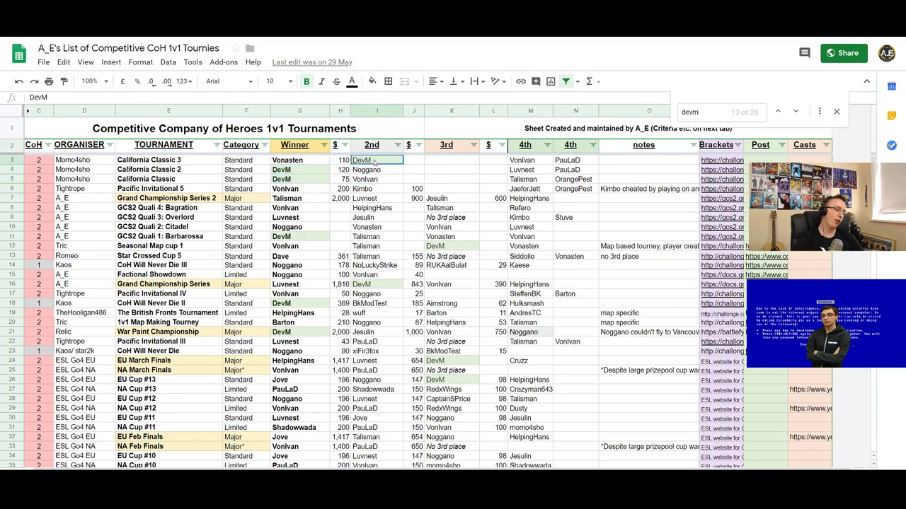
pyautogui.click(309, 173)
pyautogui.click(303, 181)
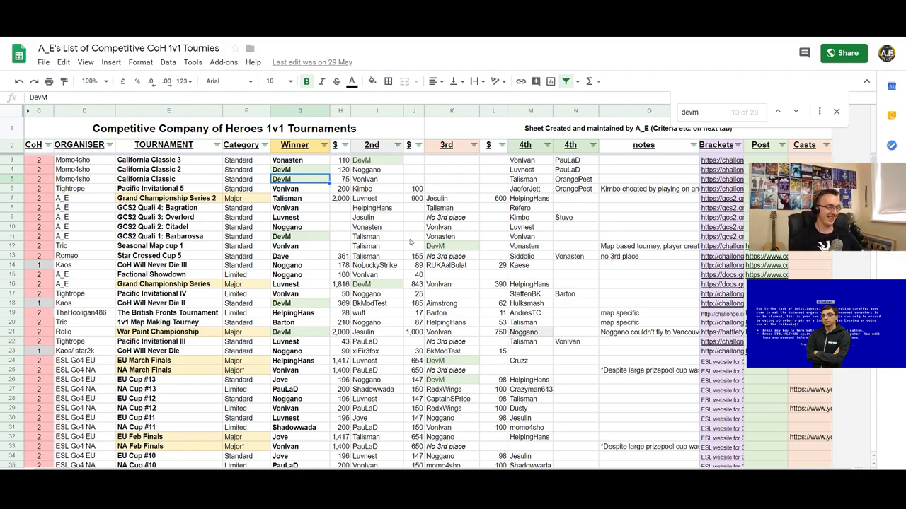
pyautogui.scroll(-1, 344, 179)
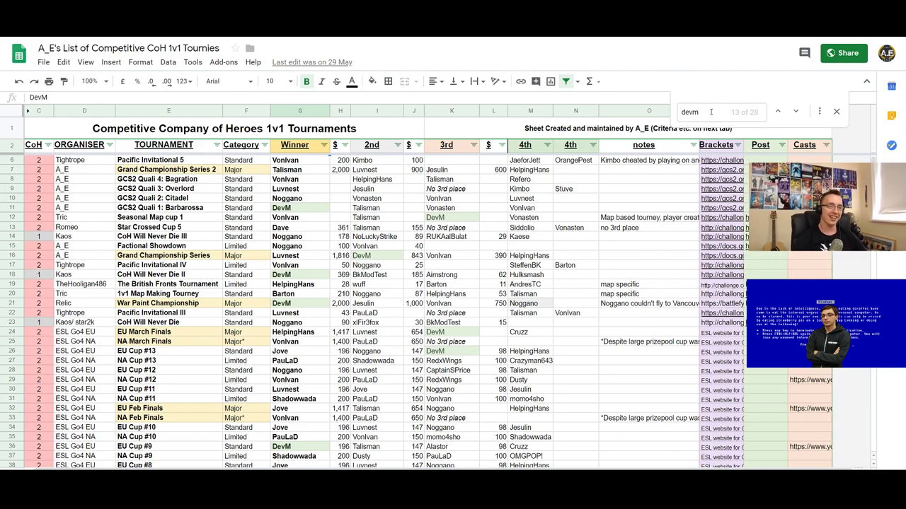
# Search the tournament list for "luv" and review the highlighted placings through the older tournaments and back to the newest.
pyautogui.hotkey('ctrl', 'f')
pyautogui.write('luv')
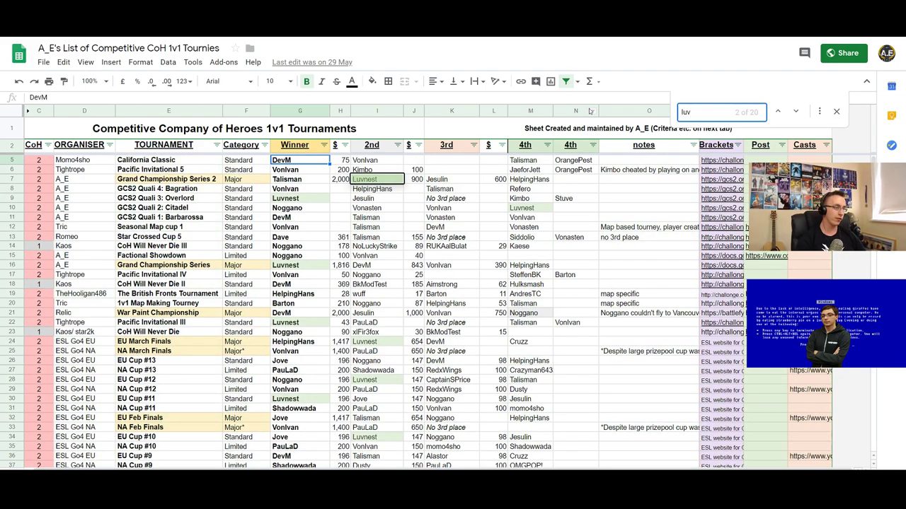
pyautogui.scroll(-7, 367, 203)
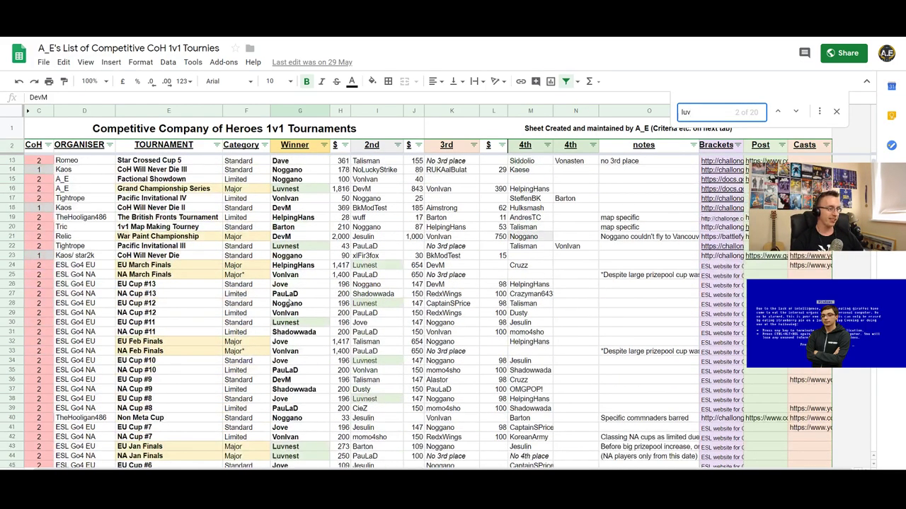
pyautogui.scroll(-7, 329, 333)
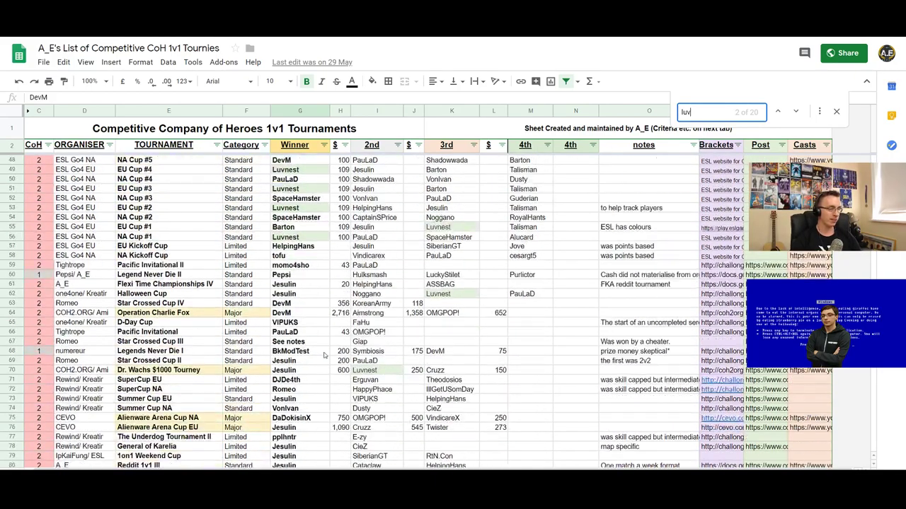
pyautogui.scroll(-4, 322, 356)
pyautogui.scroll(19, 393, 261)
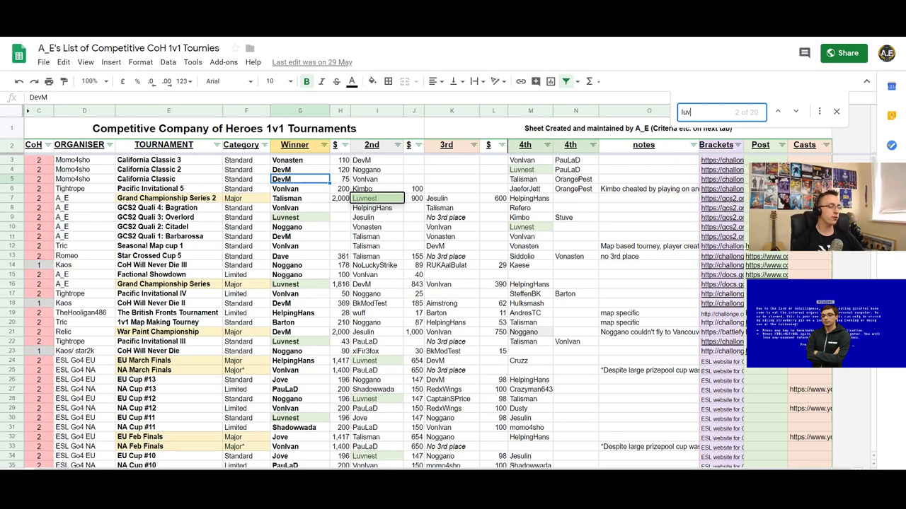
# Check the bracket in the 1v1 Elite Showdown spreadsheet, and search the tournament list for "ash".
pyautogui.hotkey('ctrl', 'Tab')
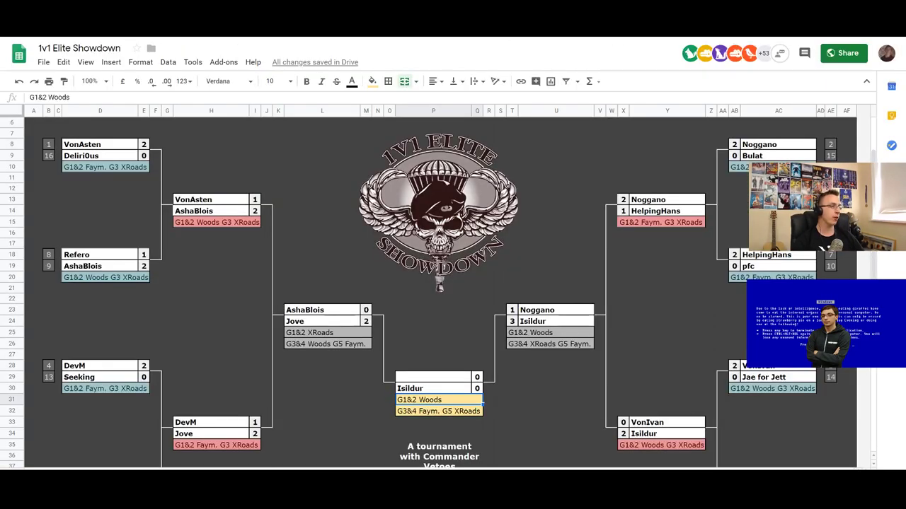
pyautogui.hotkey('ctrl', 'shift', 'Tab')
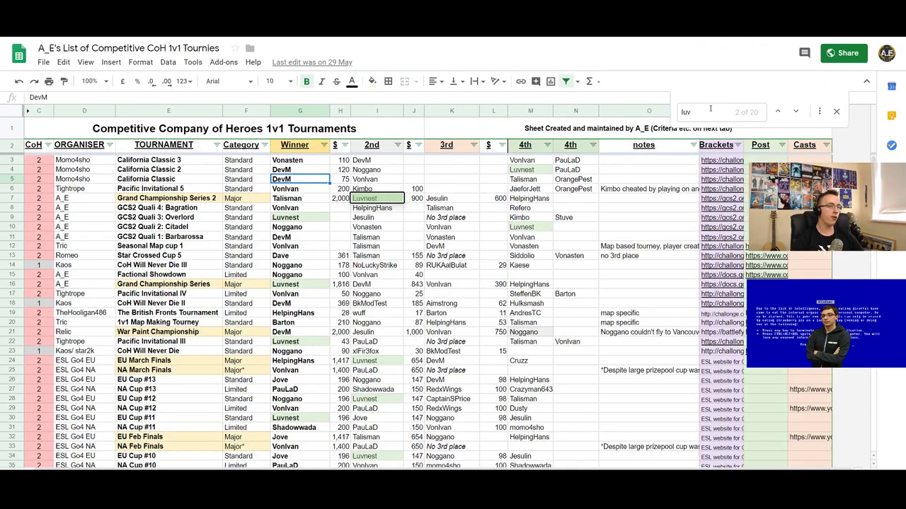
pyautogui.hotkey('ctrl', 'f')
pyautogui.write('ash')
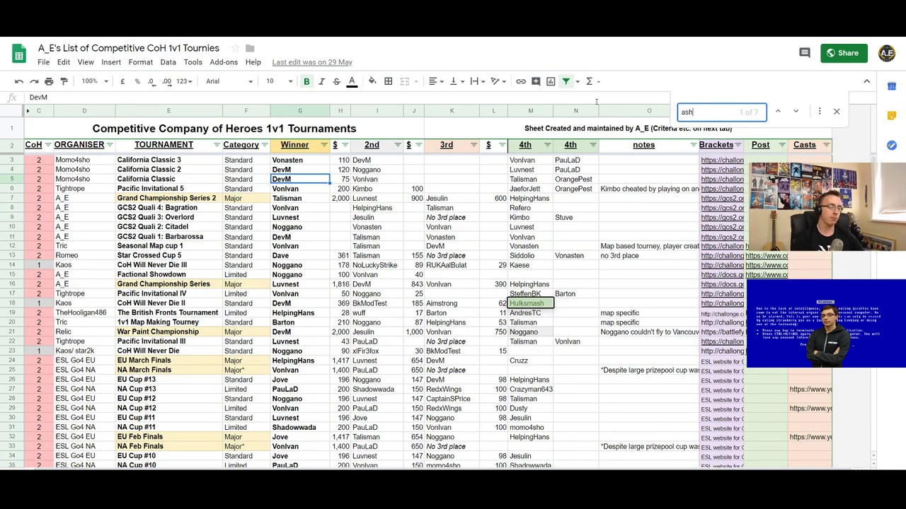
# Search the tournament list for "jove" and check the date of the EU Cup #13 win.
pyautogui.press('BackSpace')
pyautogui.press('BackSpace')
pyautogui.press('BackSpace')
pyautogui.write('jove')
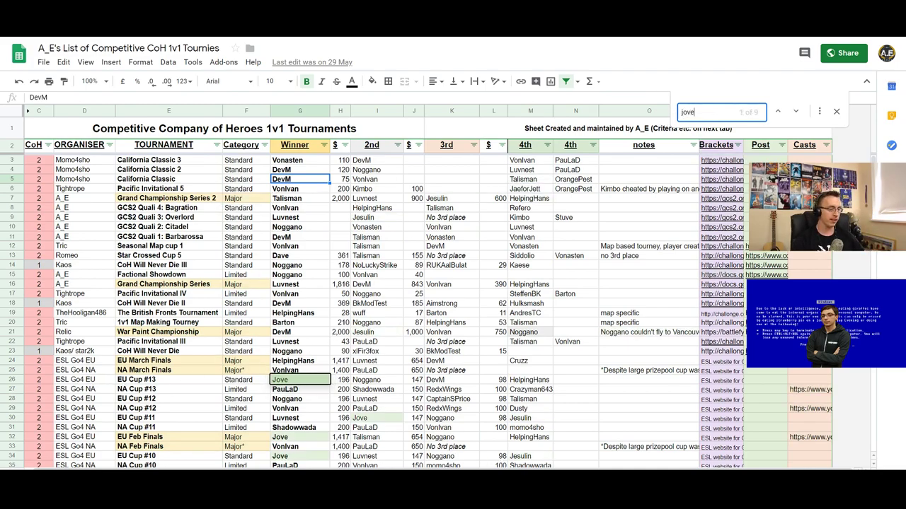
pyautogui.hscroll(-2, 447, 288)
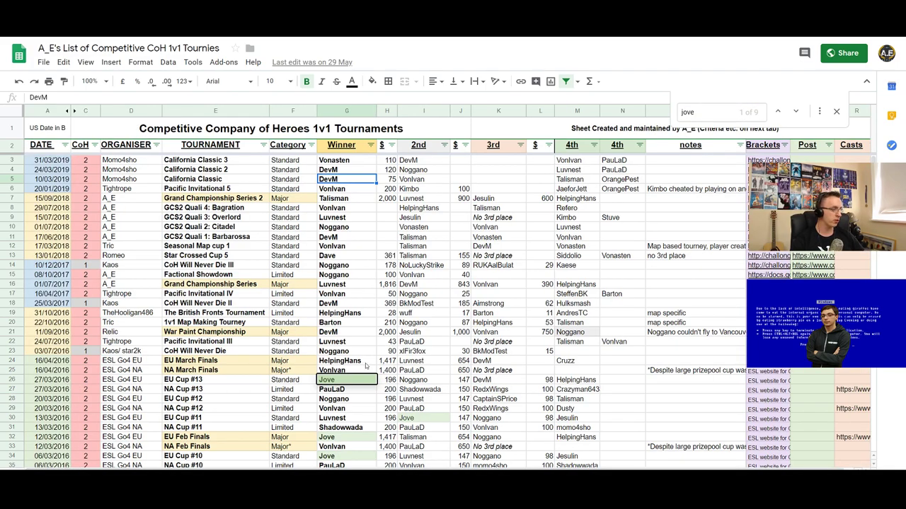
pyautogui.click(66, 381)
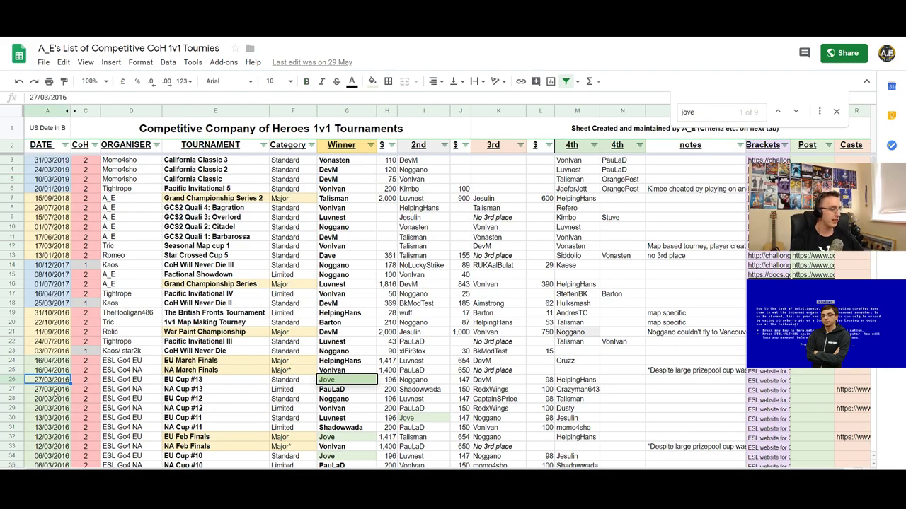
# Review Jove's placings down through the ESL Go4 cups and check the fourth place and winner of the EU Kickoff Cup.
pyautogui.scroll(-4, 370, 270)
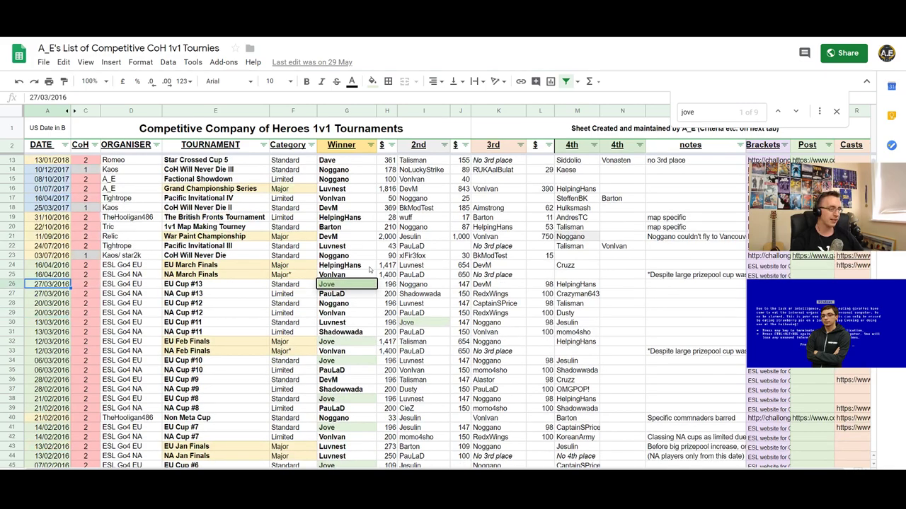
pyautogui.scroll(-1, 375, 320)
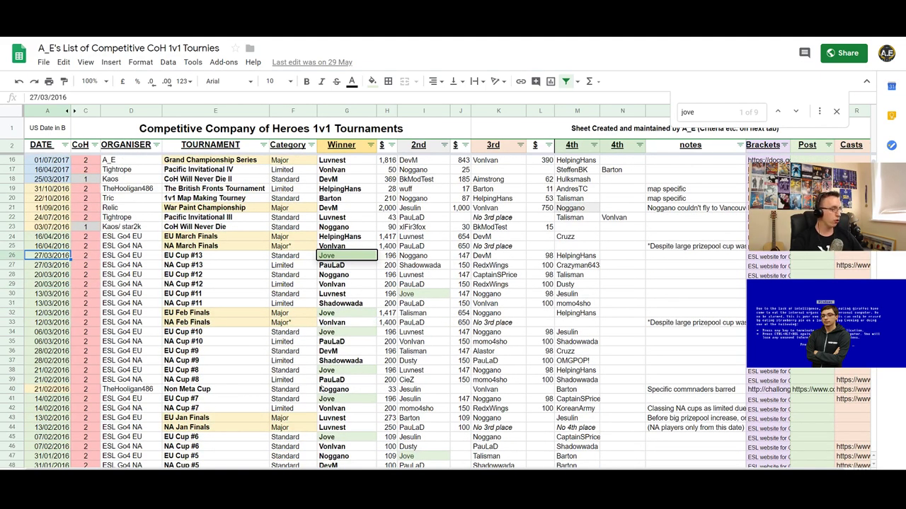
pyautogui.scroll(-1, 355, 282)
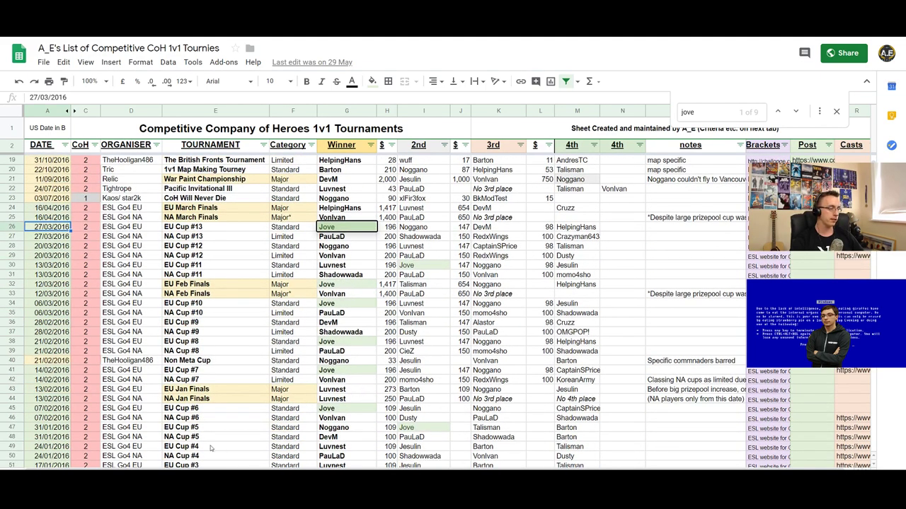
pyautogui.scroll(-5, 268, 409)
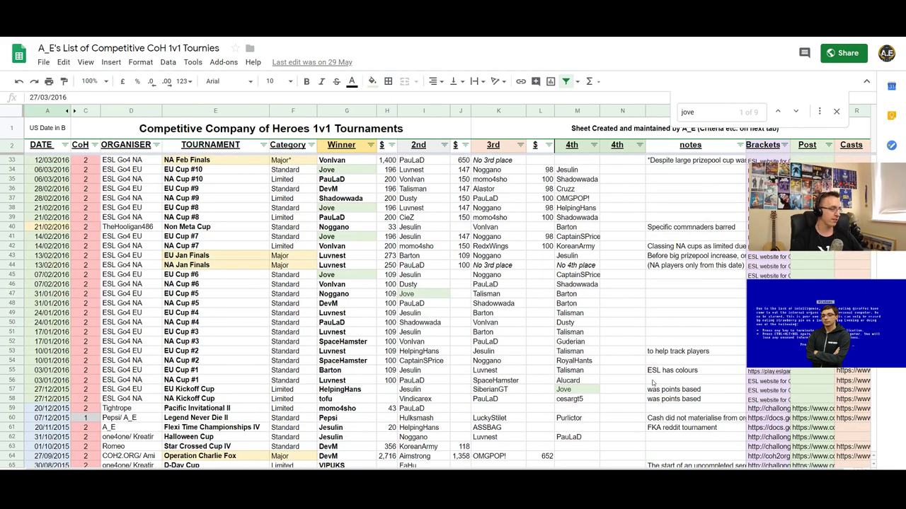
pyautogui.click(591, 391)
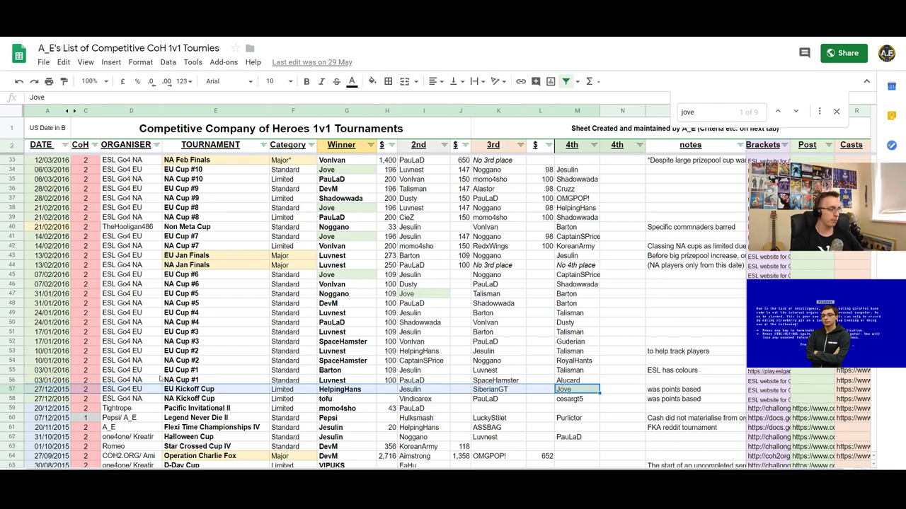
pyautogui.click(365, 390)
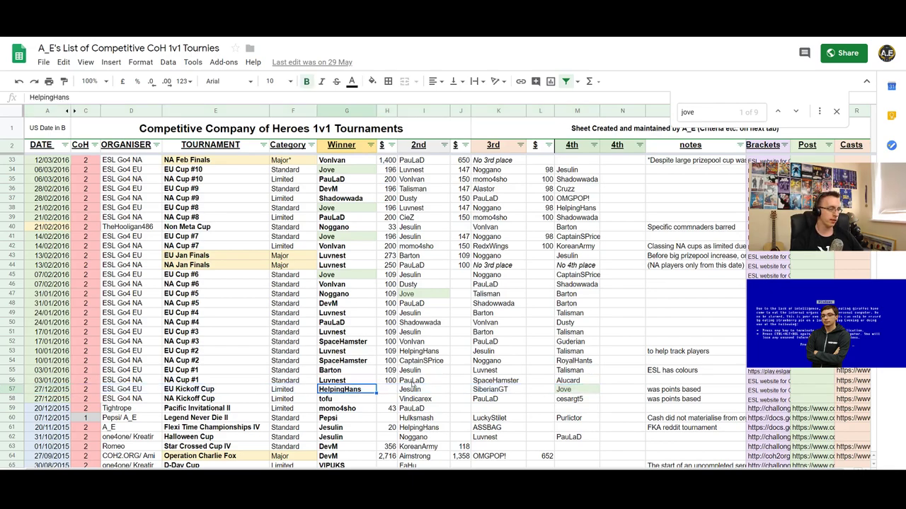
# Examine the tournaments organised by A_E, including Grand Championship Series, Grand Championship Series 2 and the GCS2 qualifiers.
pyautogui.scroll(2, 520, 370)
pyautogui.scroll(2, 363, 389)
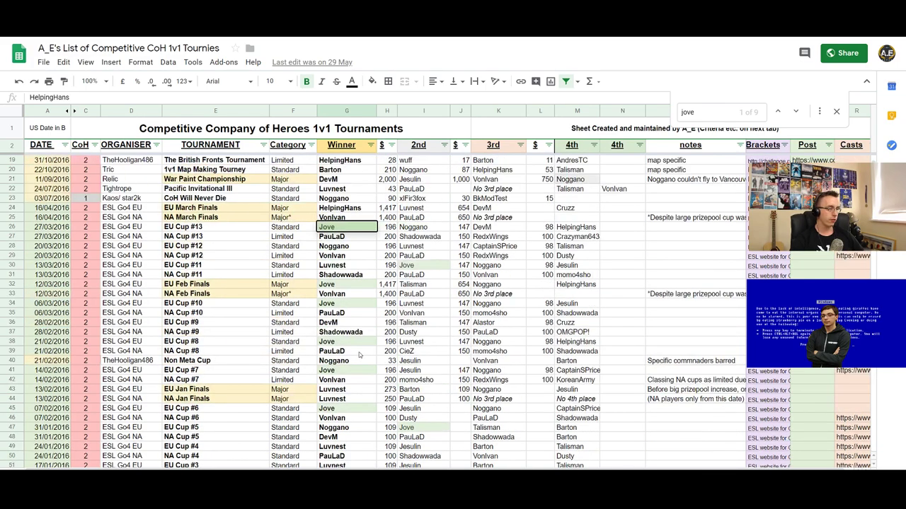
pyautogui.scroll(4, 366, 388)
pyautogui.scroll(1, 368, 387)
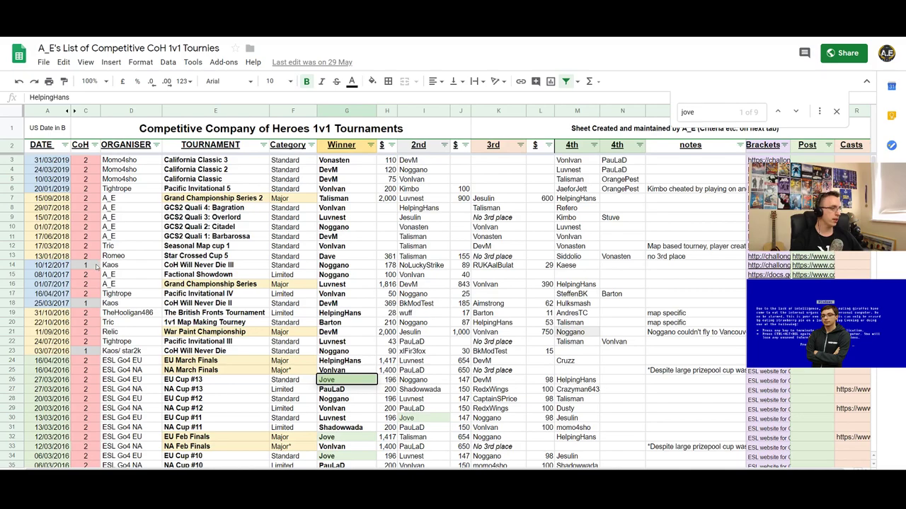
pyautogui.click(112, 285)
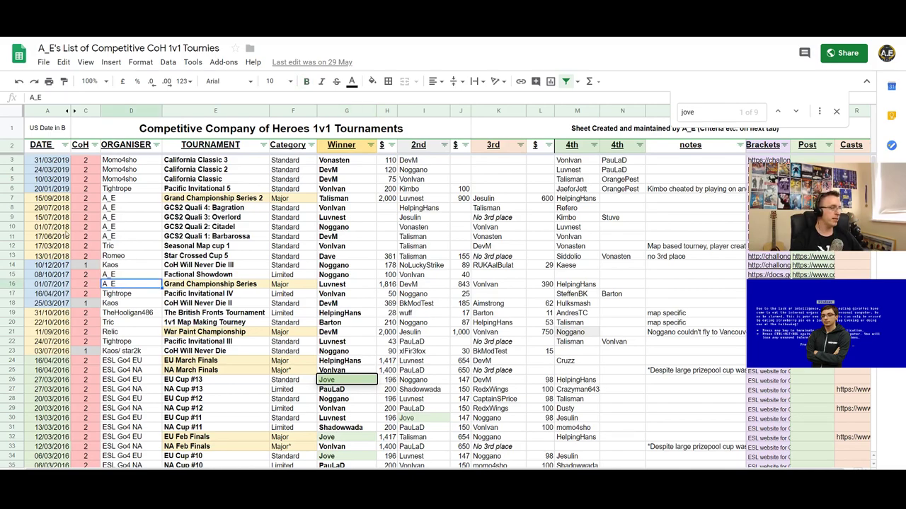
pyautogui.click(105, 226)
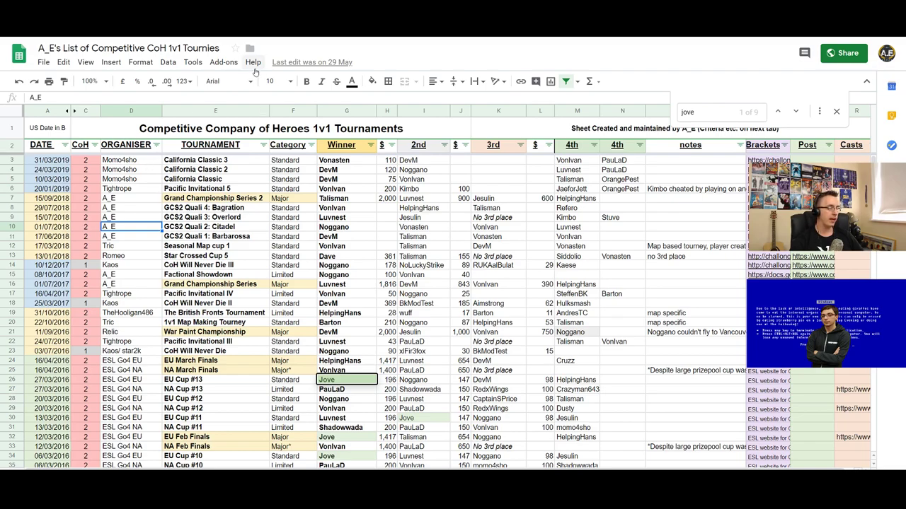
pyautogui.click(243, 201)
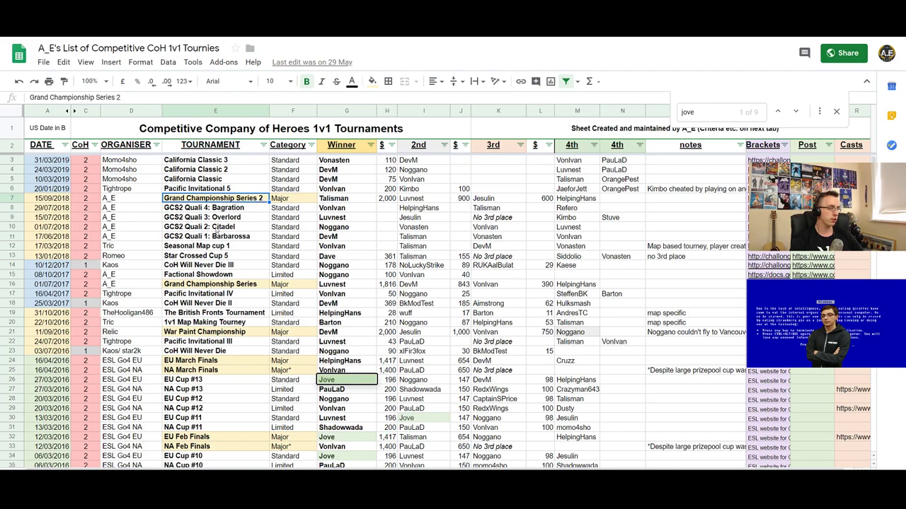
pyautogui.click(243, 226)
pyautogui.hotkey('shift', 'Down')
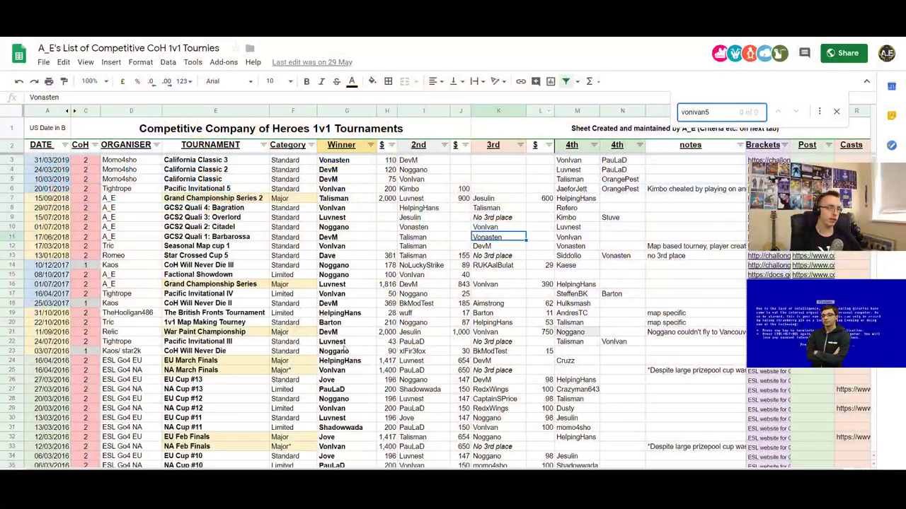
# Search the tournament list for "vonivan5" and select the third-place cell of Grand Championship Series.
pyautogui.write('5')
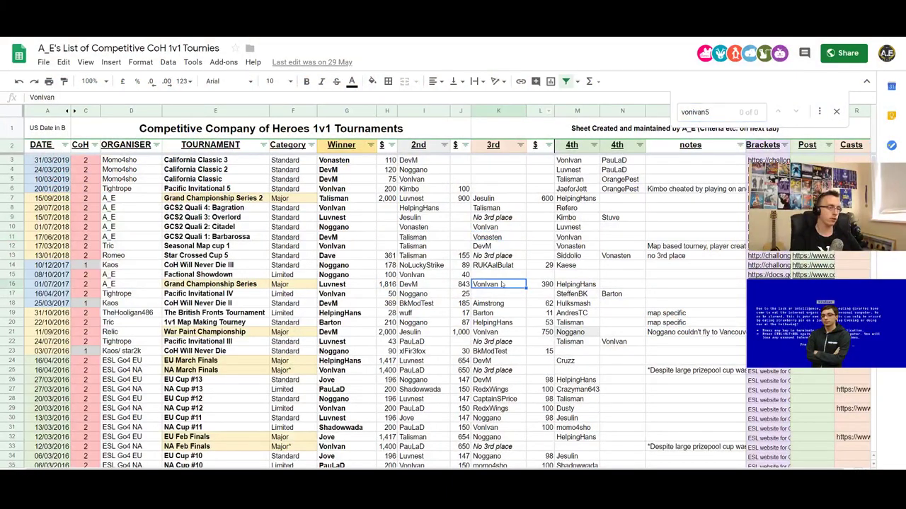
# Search the tournament list for "vonivan" and review the highlighted placings down to the 2013 SNF S05 contender cups.
pyautogui.press('BackSpace')
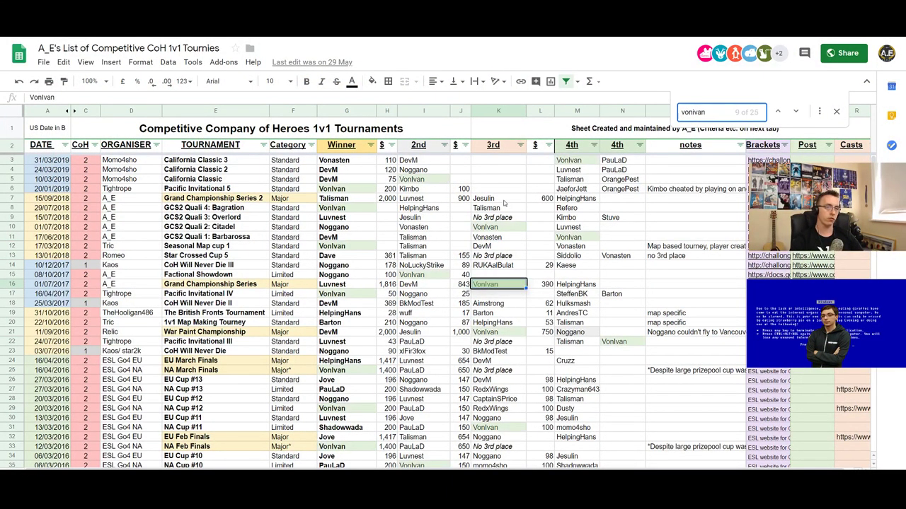
pyautogui.scroll(-18, 499, 340)
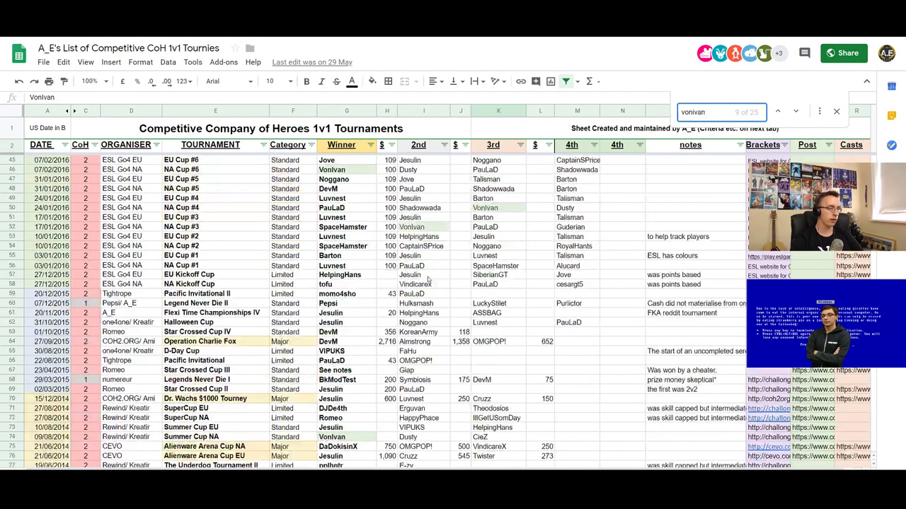
pyautogui.scroll(-6, 499, 341)
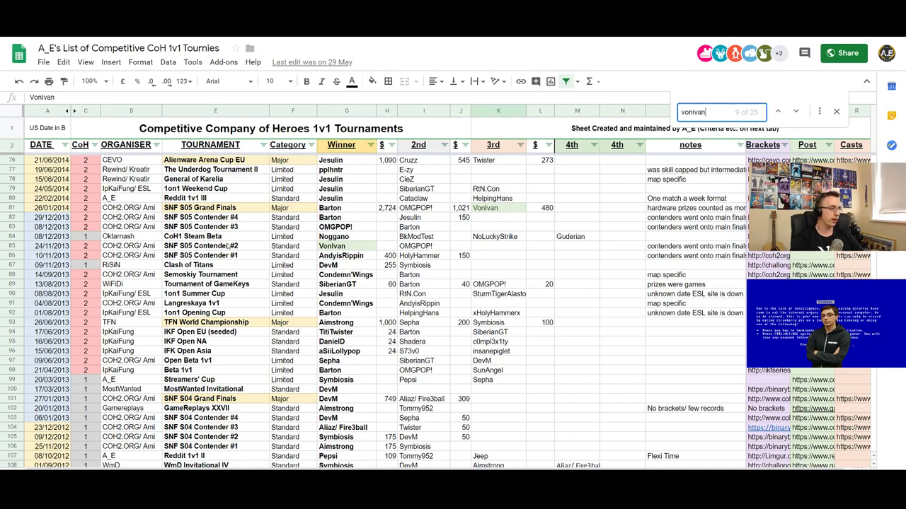
pyautogui.scroll(1, 309, 259)
pyautogui.scroll(2, 447, 278)
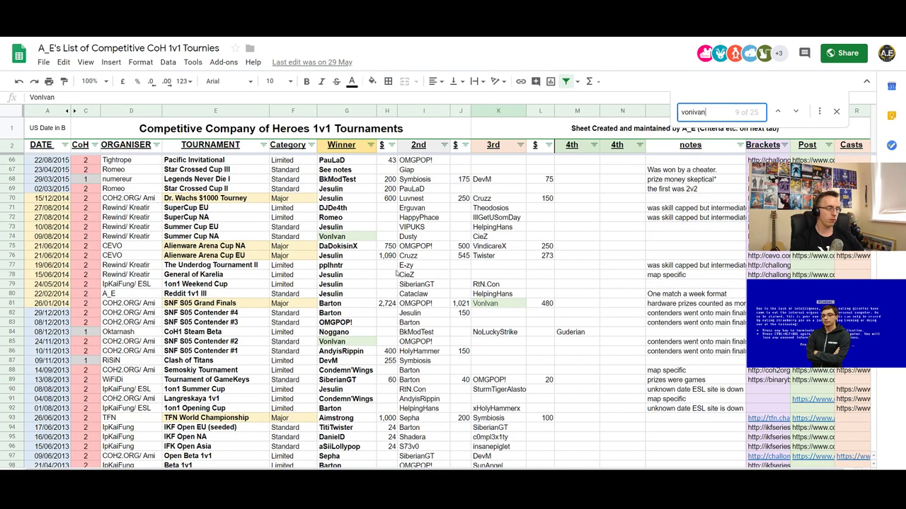
# Review VonIvan's placings from the 2014 tournaments up through the ESL Go4 cups to California Classic 3.
pyautogui.scroll(3, 310, 236)
pyautogui.scroll(3, 425, 297)
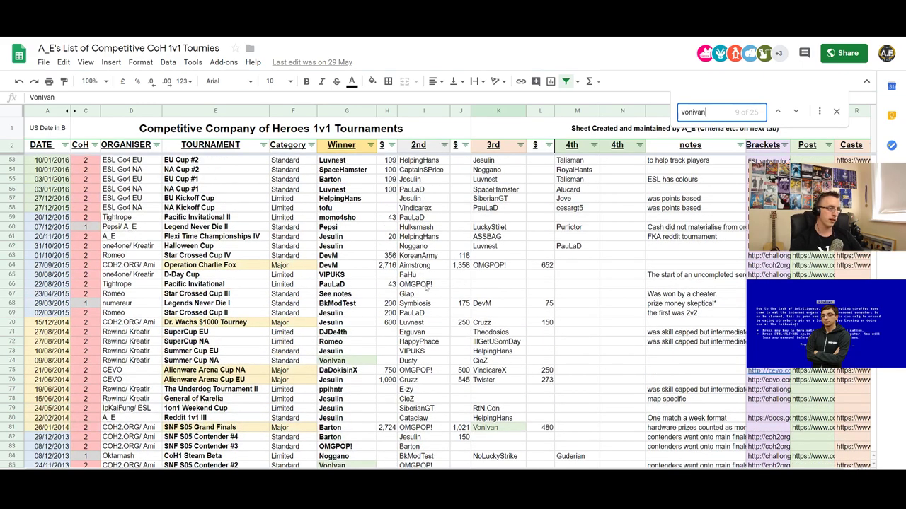
pyautogui.scroll(1, 413, 302)
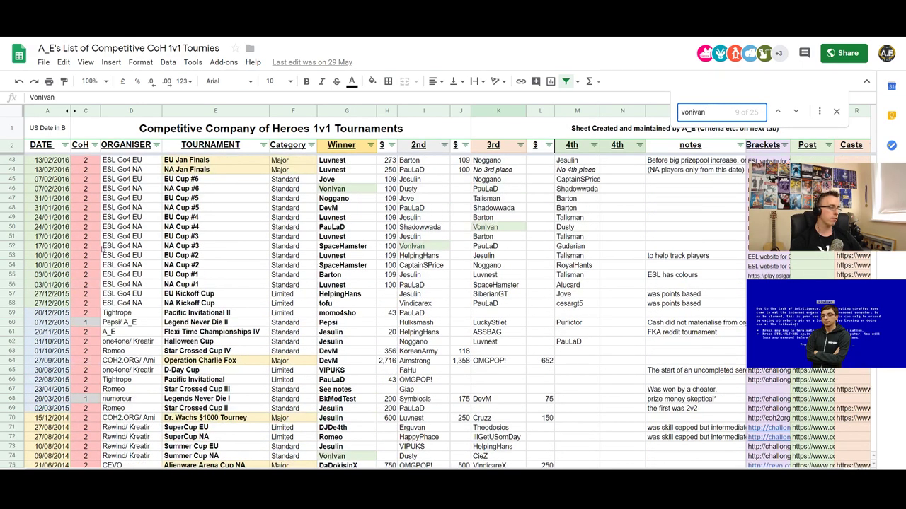
pyautogui.scroll(1, 451, 256)
pyautogui.scroll(5, 377, 271)
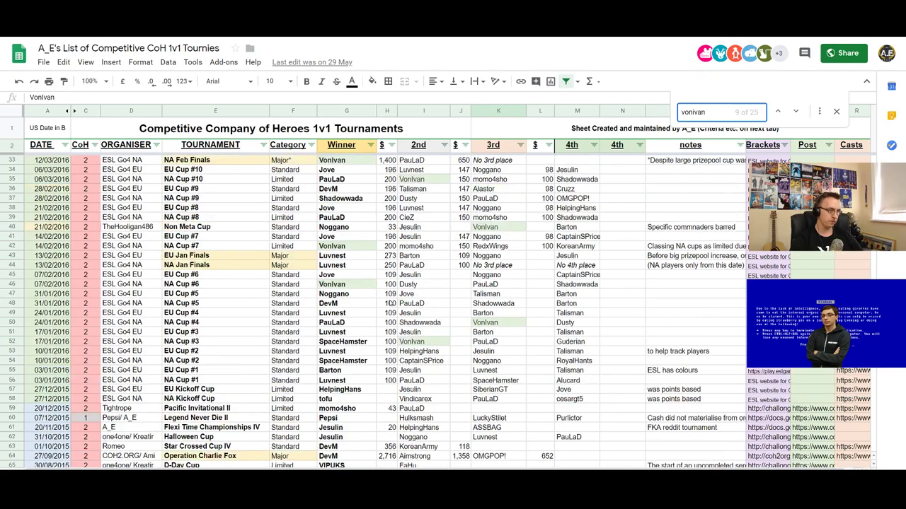
pyautogui.scroll(5, 330, 256)
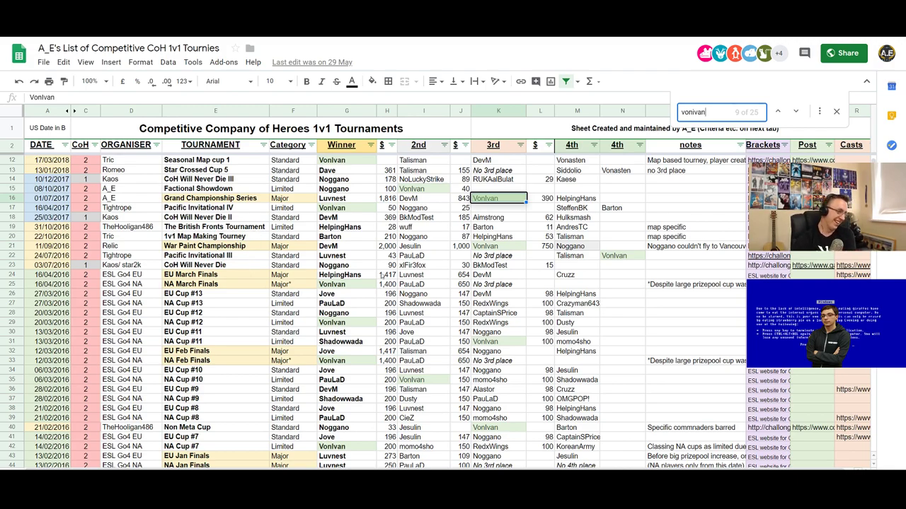
pyautogui.scroll(3, 382, 275)
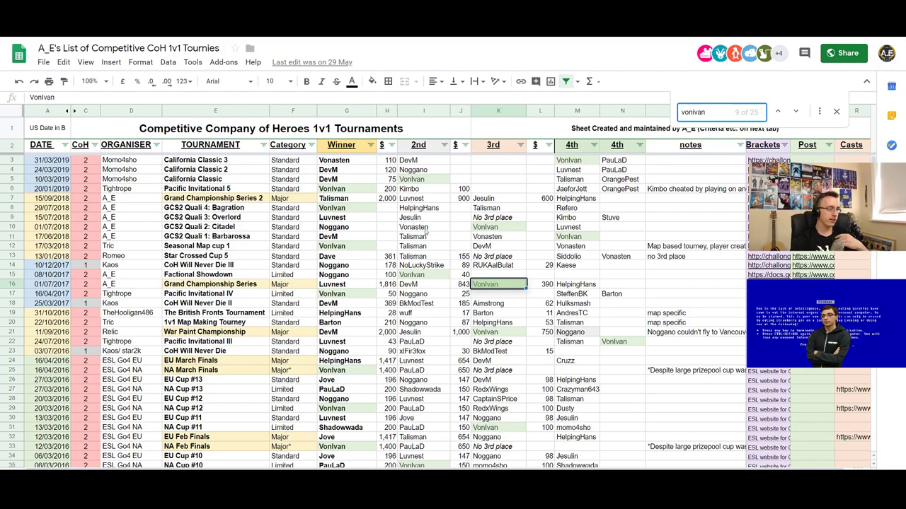
# Select Talisman's second-place cells from GCS2 Quali 1 to Star Crossed Cup 5, then search the list for "talis" and review the matches.
pyautogui.moveTo(424, 236); pyautogui.dragTo(423, 259)
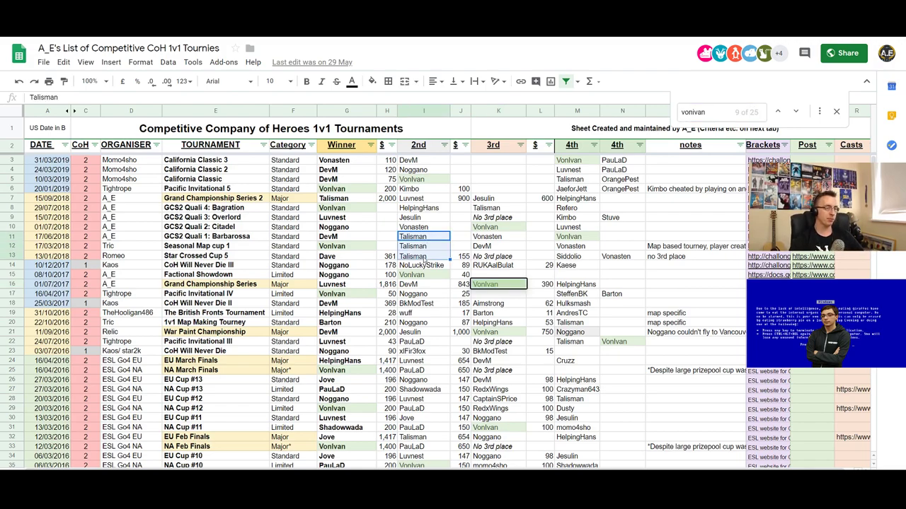
pyautogui.doubleClick(707, 114)
pyautogui.write('t')
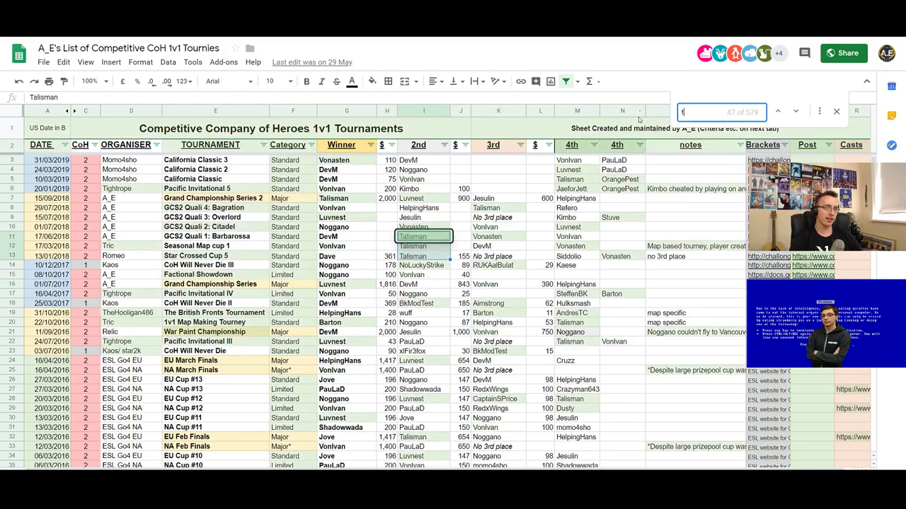
pyautogui.write('alis')
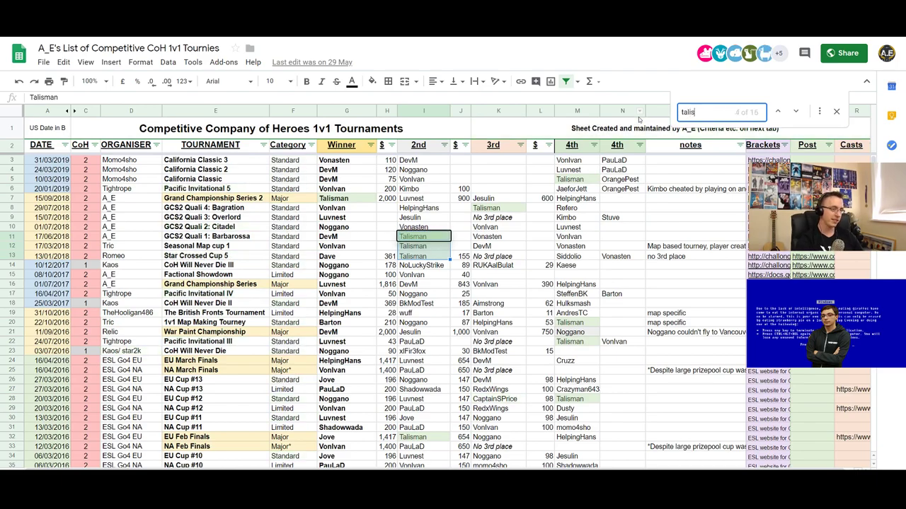
pyautogui.scroll(-6, 430, 314)
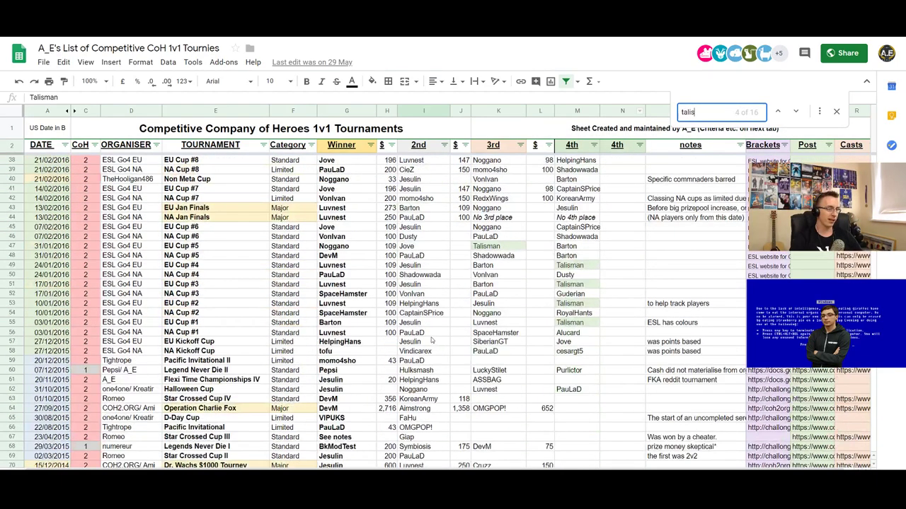
pyautogui.scroll(2, 430, 314)
pyautogui.scroll(6, 429, 314)
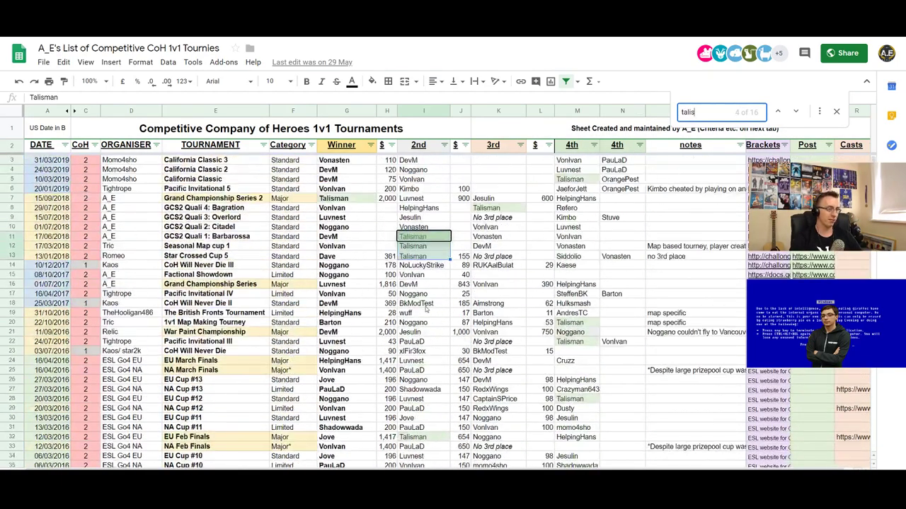
# Check Talisman's placings in Grand Championship Series 2, EU Cup #9 and GCS2 Quali 1: Barbarossa.
pyautogui.click(337, 201)
pyautogui.scroll(-7, 427, 196)
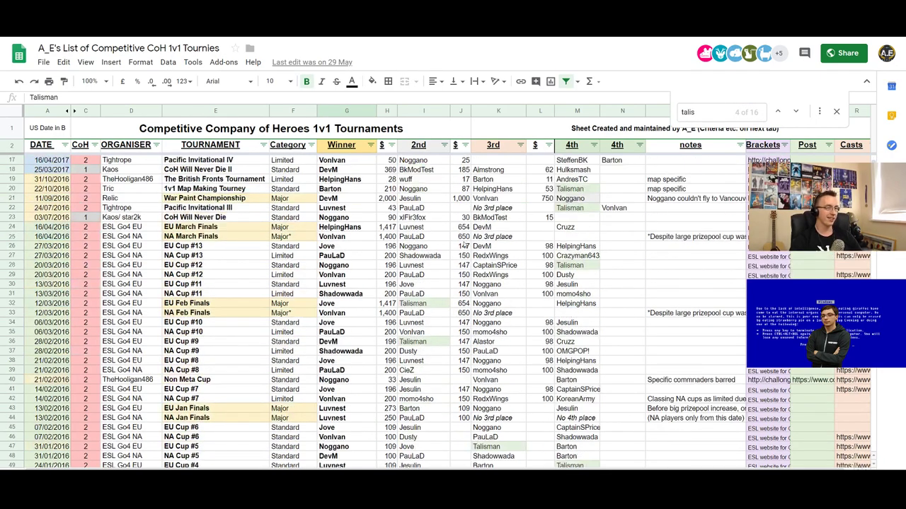
pyautogui.click(423, 237)
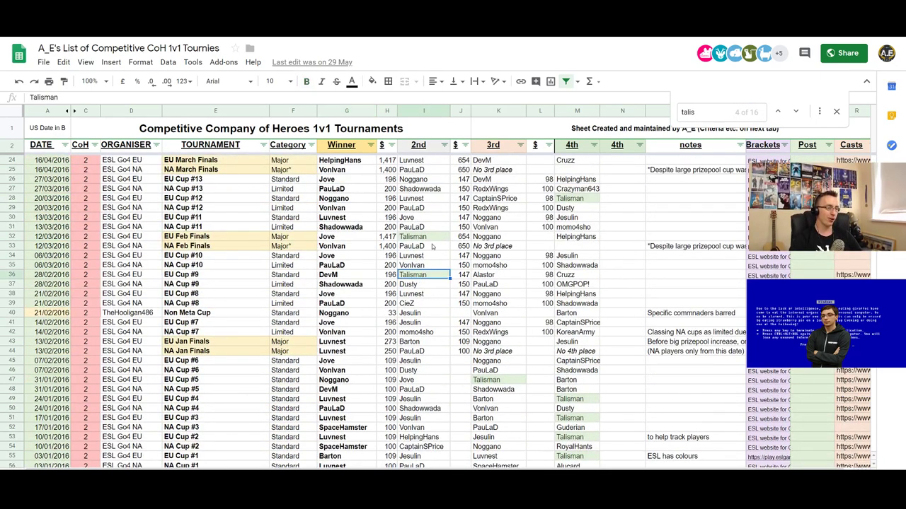
pyautogui.scroll(5, 422, 213)
pyautogui.click(418, 199)
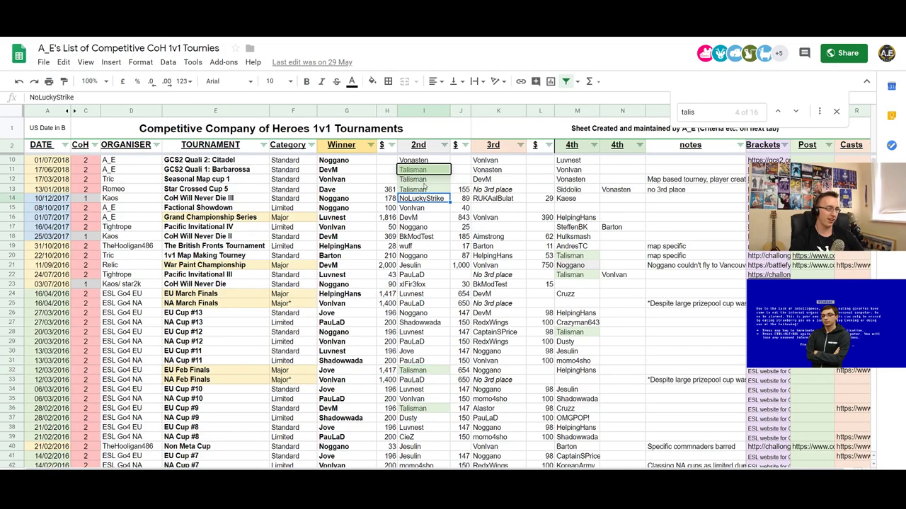
pyautogui.click(428, 173)
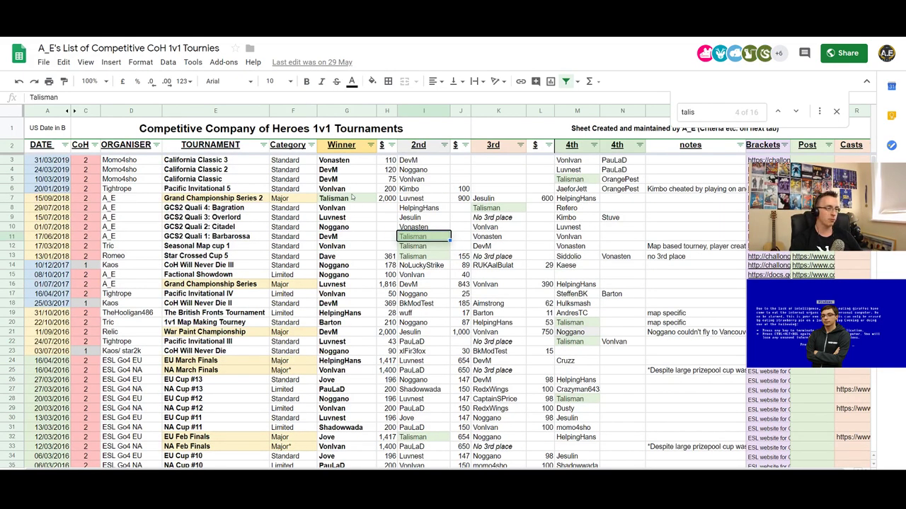
# Compare the winner of Grand Championship Series 2 with the fourth place and winner of California Classic.
pyautogui.click(358, 201)
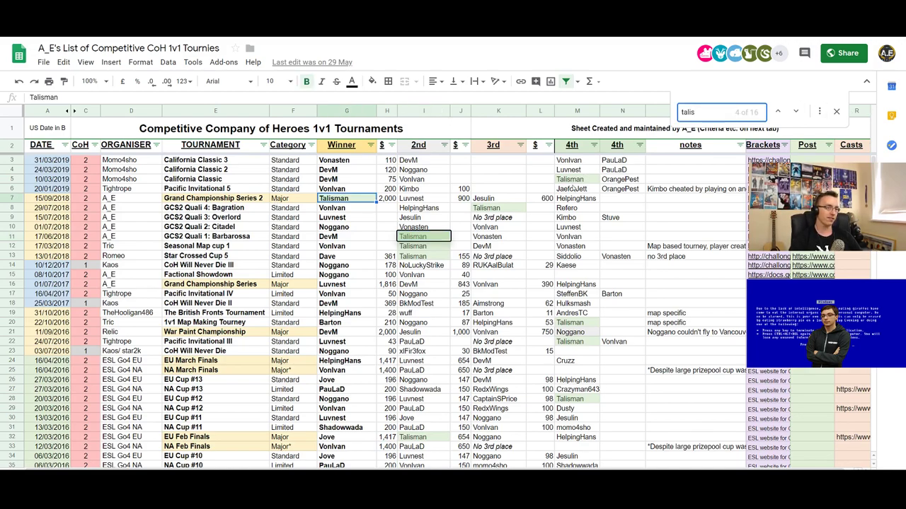
pyautogui.click(574, 189)
pyautogui.click(590, 178)
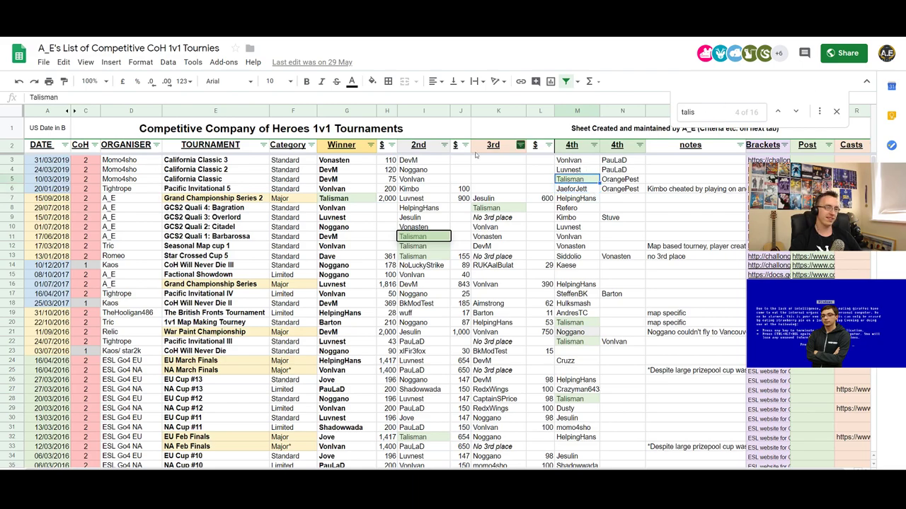
pyautogui.click(374, 181)
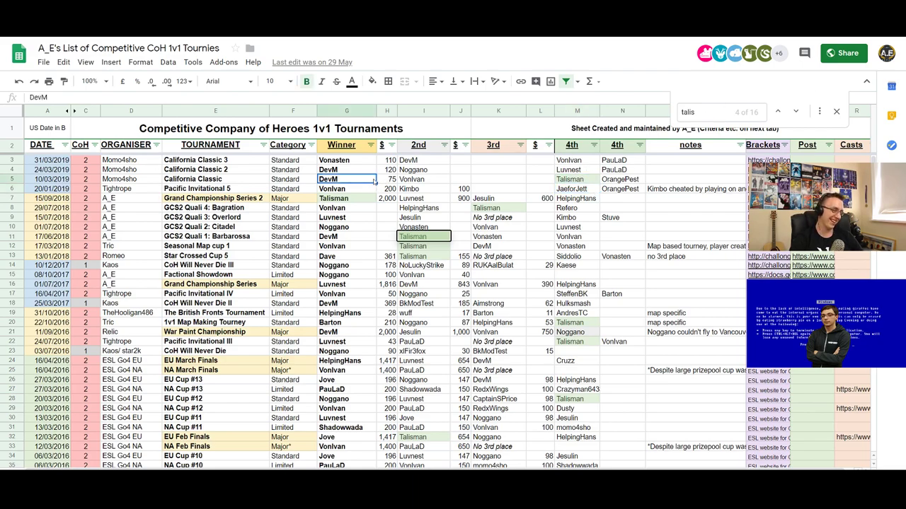
pyautogui.click(356, 199)
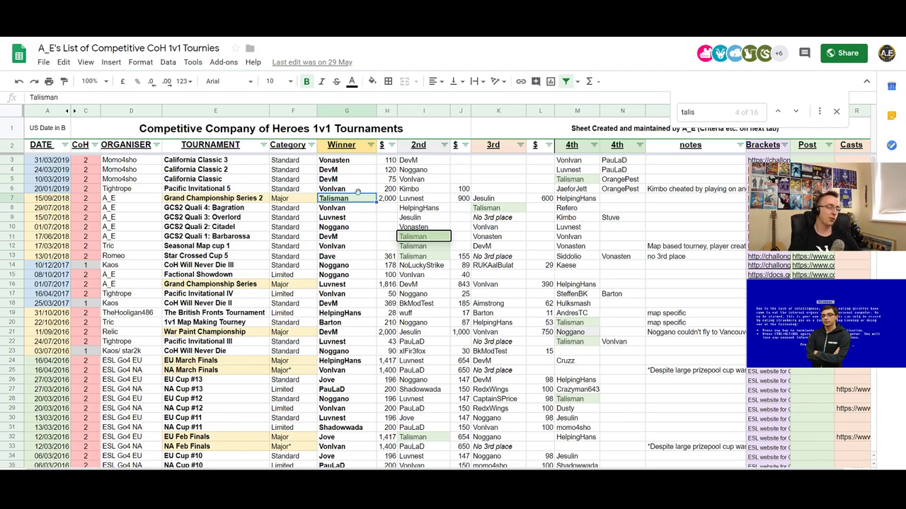
pyautogui.click(351, 182)
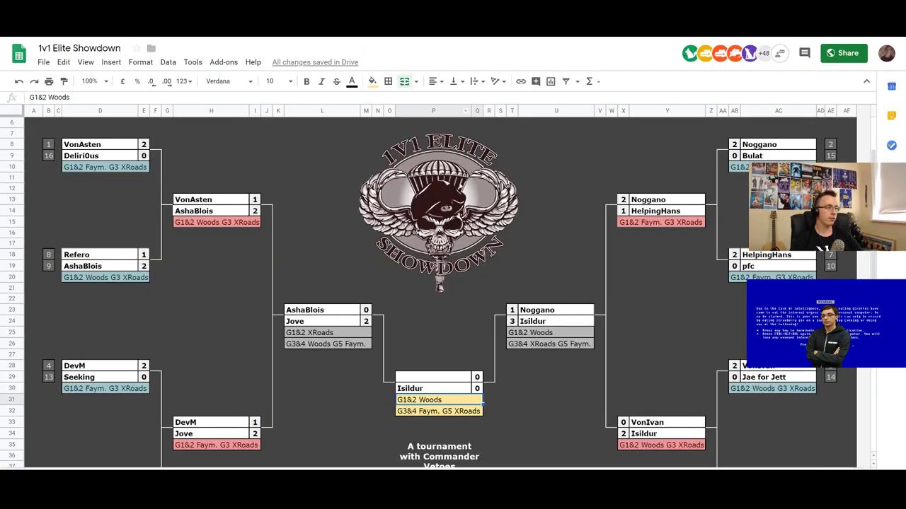
# Look over the 1v1 Elite Showdown bracket and switch to the Pompey606 live stream on Twitch.
pyautogui.scroll(5, 288, 242)
pyautogui.scroll(-2, 460, 400)
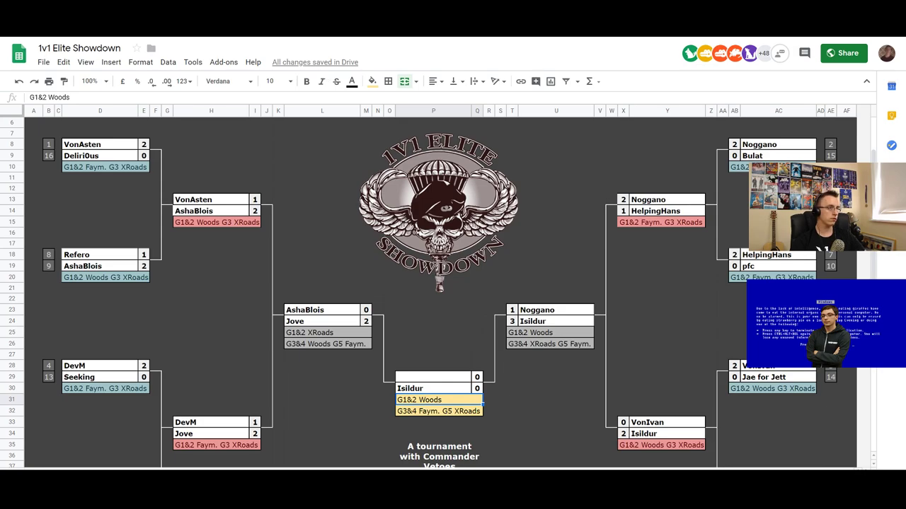
pyautogui.hotkey('ctrl', 'Tab')
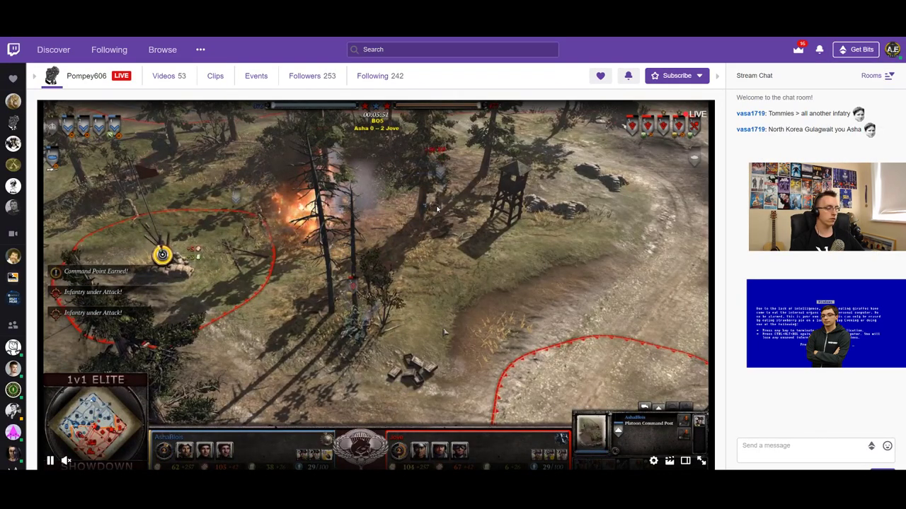